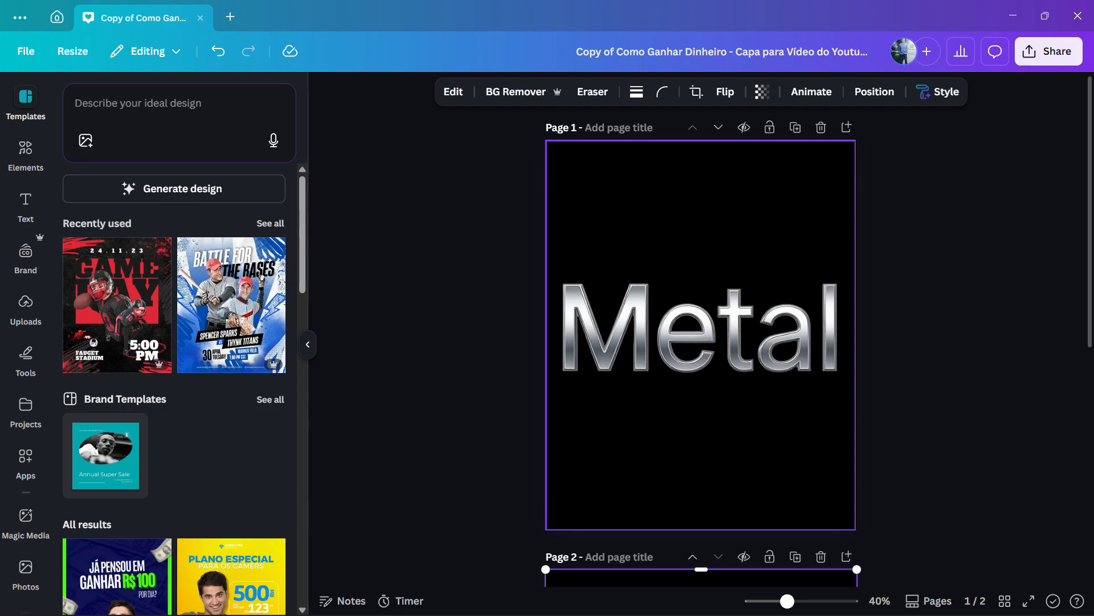
# Remove the extra page and delete the Metal image from the remaining page to leave one blank page
pyautogui.scroll(-7, 701, 336)
pyautogui.scroll(7, 701, 336)
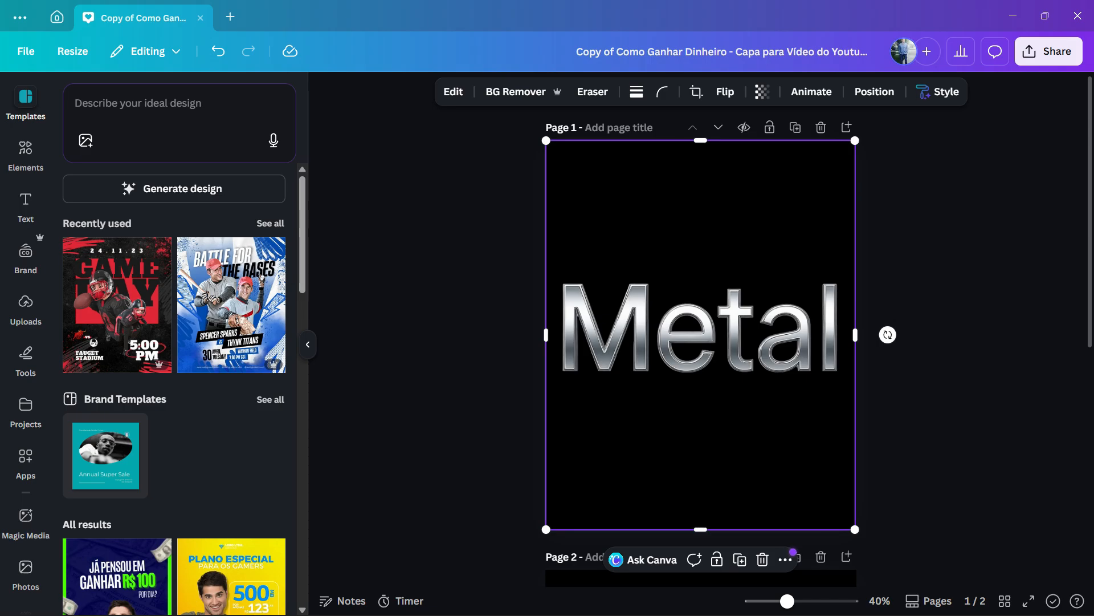
pyautogui.click(821, 127)
pyautogui.click(701, 336)
pyautogui.press('Delete')
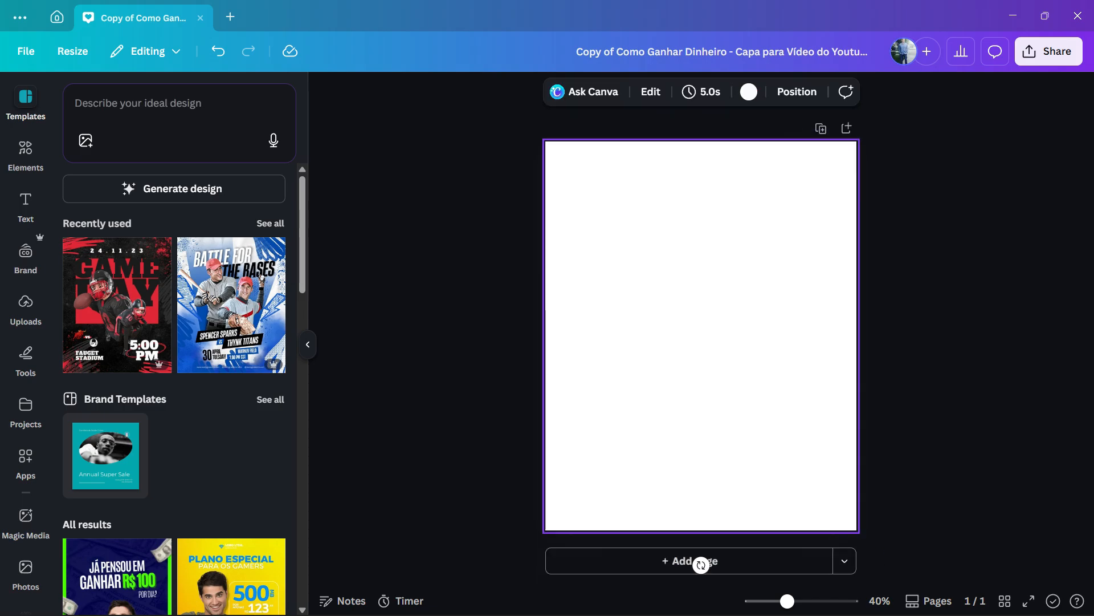
# Add a Title text box, enlarge it to about font size 267 and centre it on the page
pyautogui.click(25, 206)
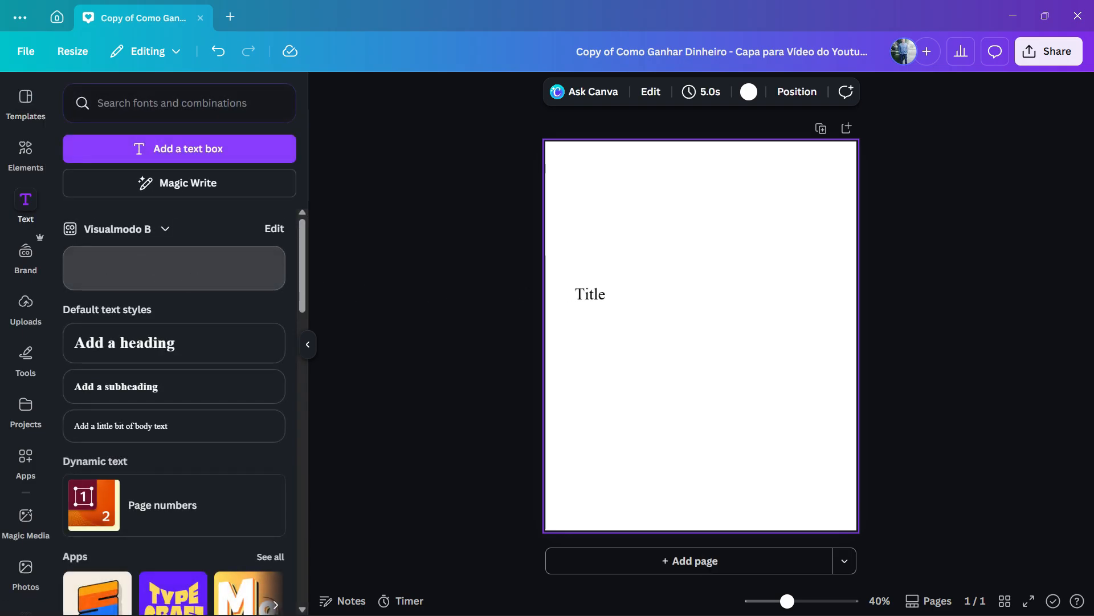
pyautogui.click(174, 268)
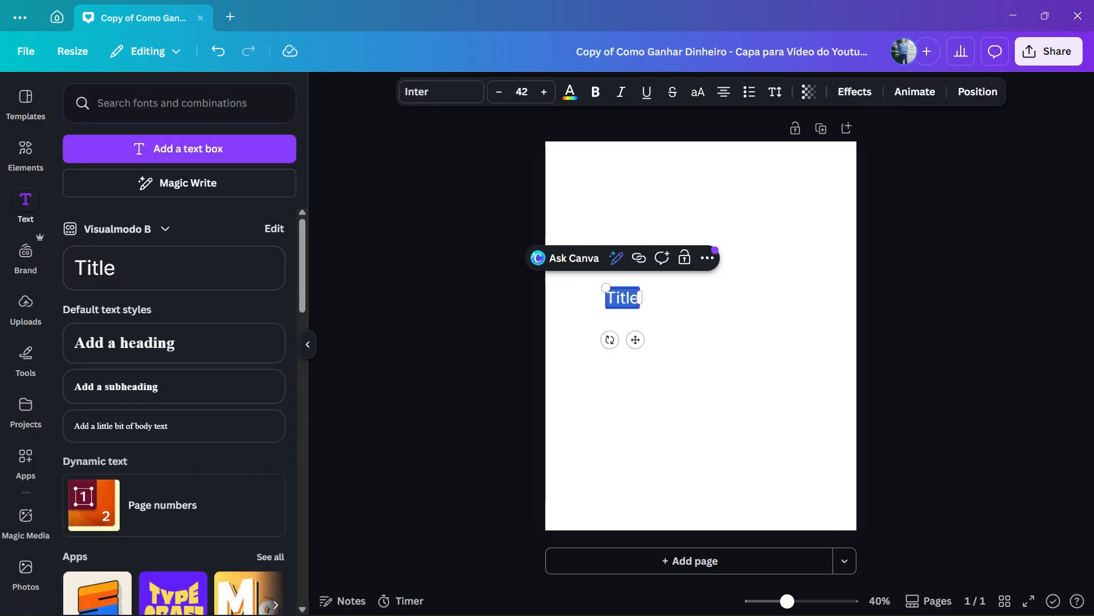
pyautogui.moveTo(639, 307); pyautogui.dragTo(818, 410)
pyautogui.moveTo(755, 359); pyautogui.dragTo(734, 335)
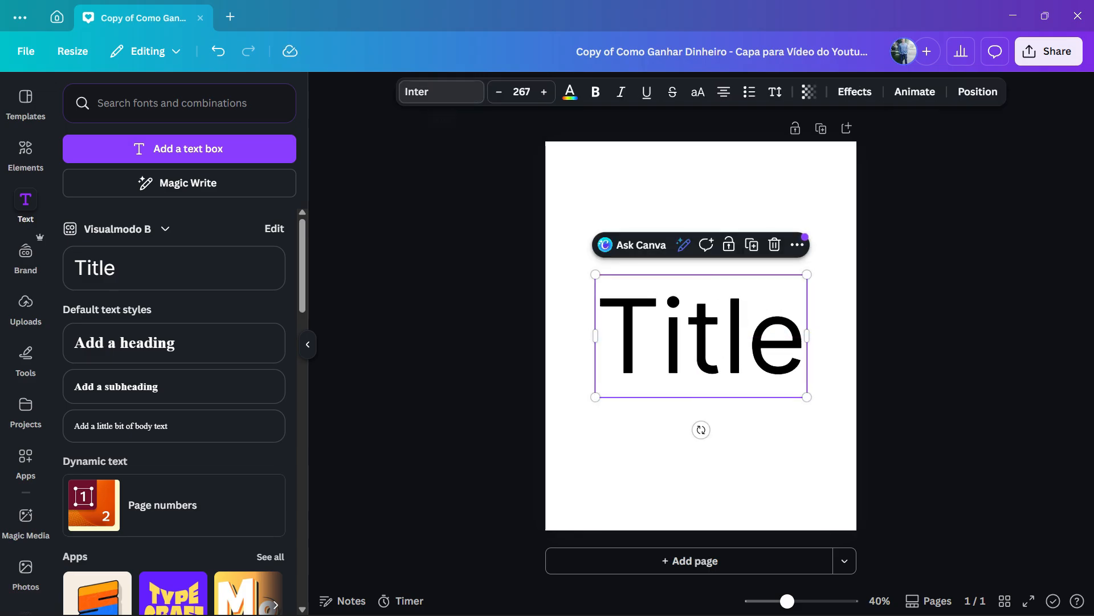
# Try the Lilita One font on the title text, and settle on the Norwester font
pyautogui.click(441, 91)
pyautogui.scroll(-15, 171, 348)
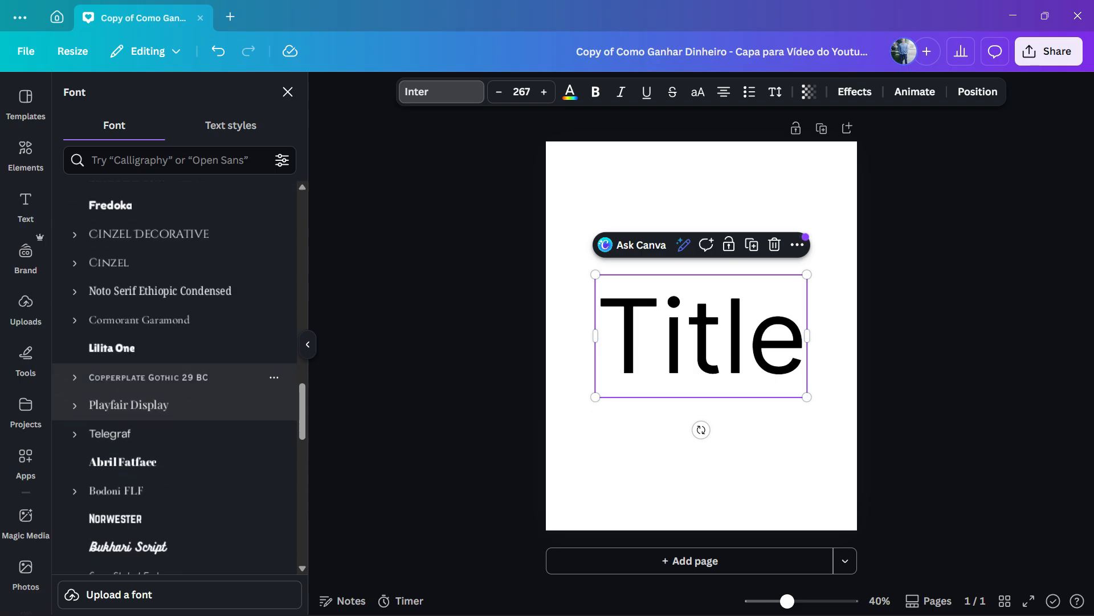
pyautogui.click(111, 348)
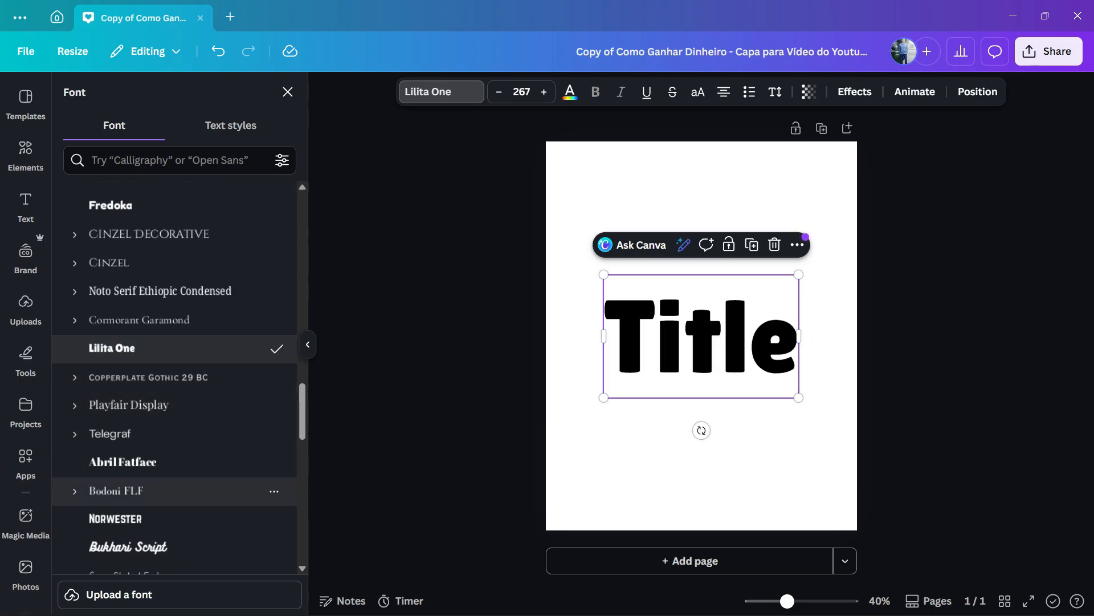
pyautogui.click(171, 519)
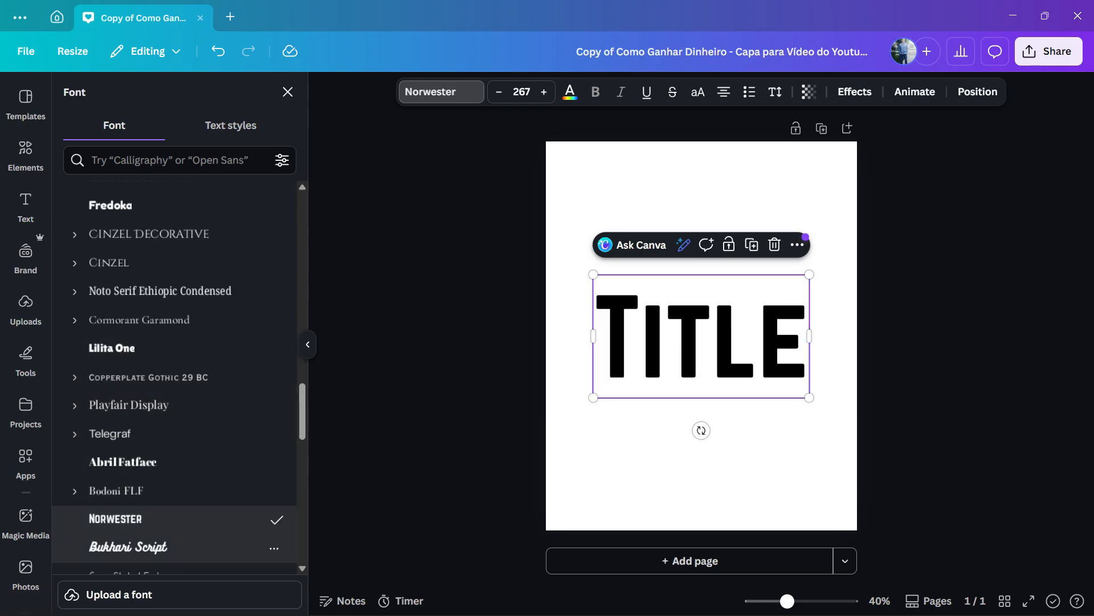
pyautogui.click(661, 456)
# Enlarge the title text to about font size 310 and centre it on the page
pyautogui.click(701, 342)
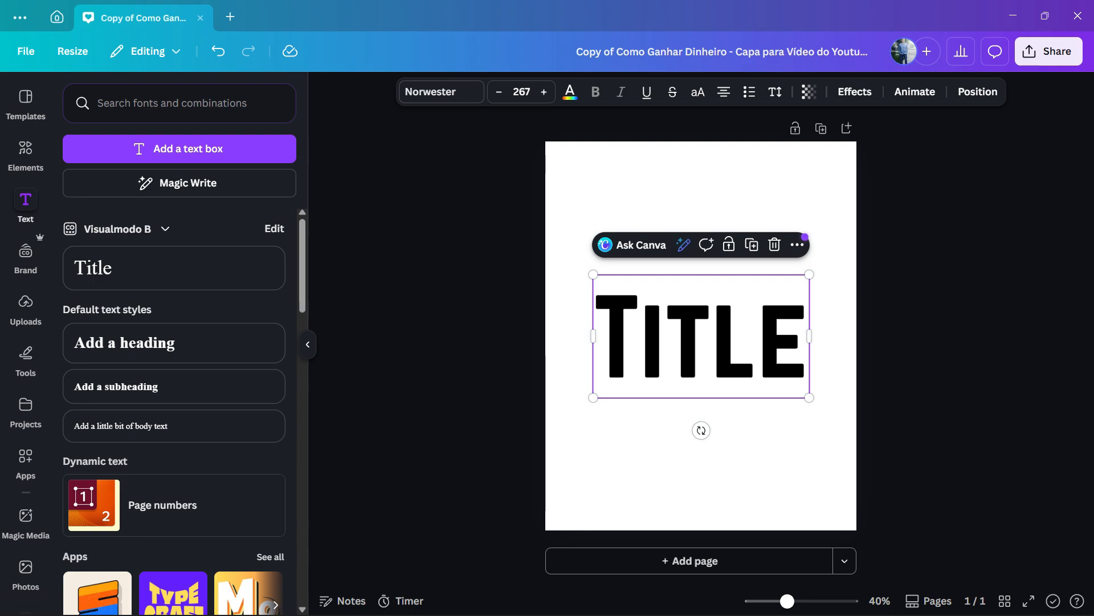
pyautogui.moveTo(593, 397); pyautogui.dragTo(558, 417)
pyautogui.moveTo(666, 353); pyautogui.dragTo(684, 343)
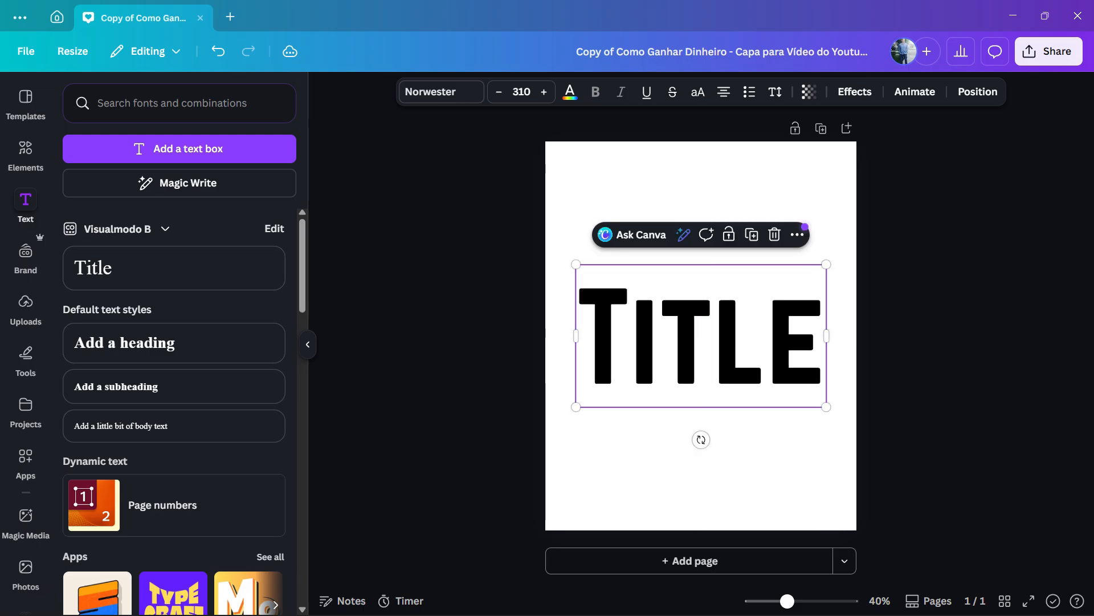
# Set the page background colour to black
pyautogui.click(692, 471)
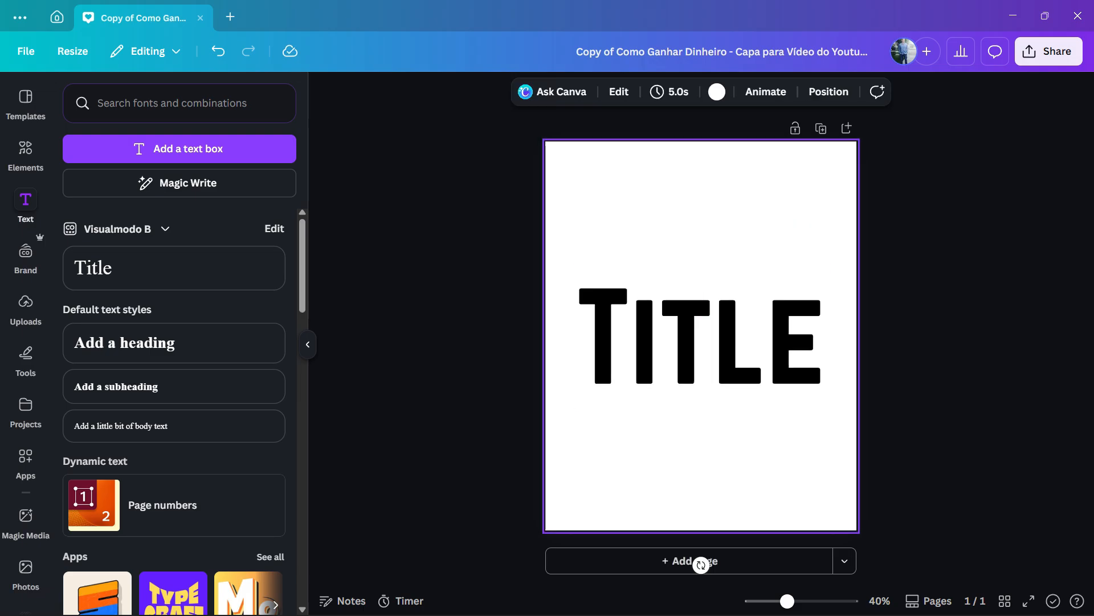
pyautogui.click(717, 92)
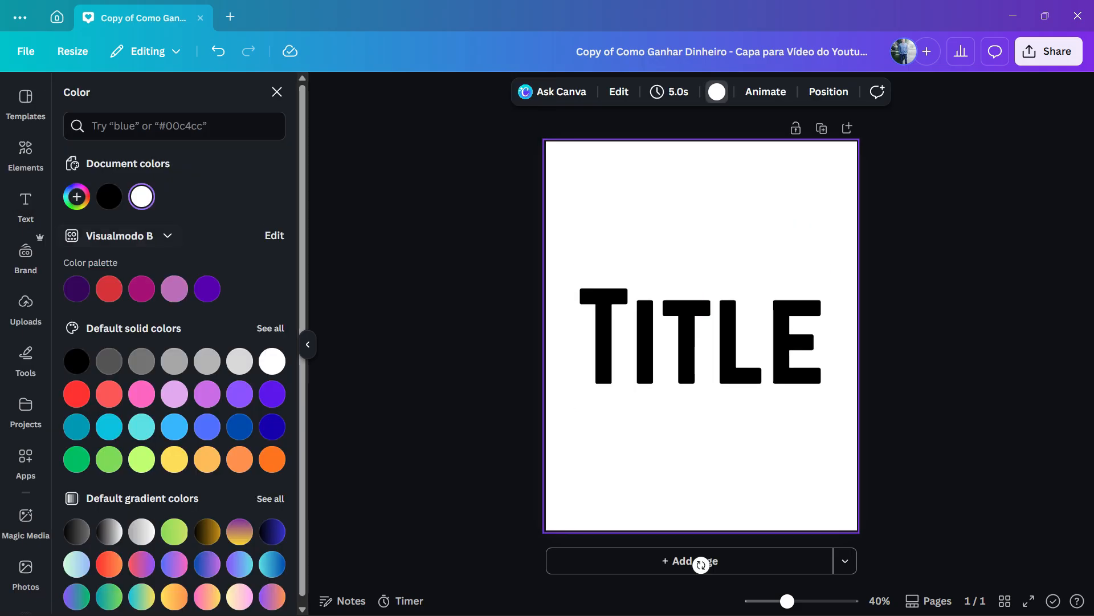
pyautogui.click(109, 196)
# Set the title text colour to white
pyautogui.click(701, 337)
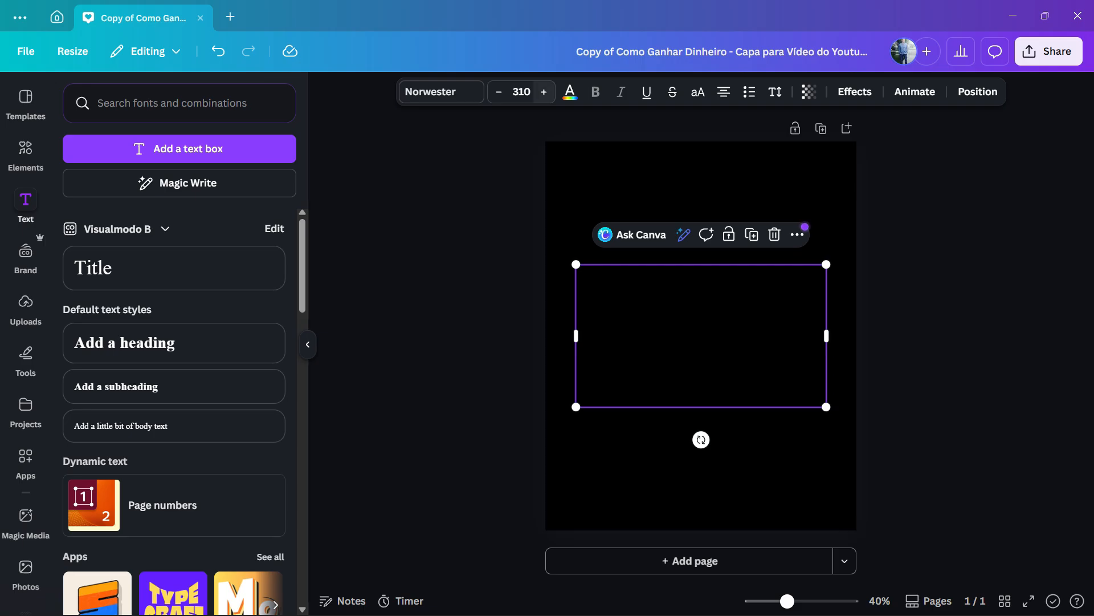
pyautogui.click(570, 91)
pyautogui.click(272, 361)
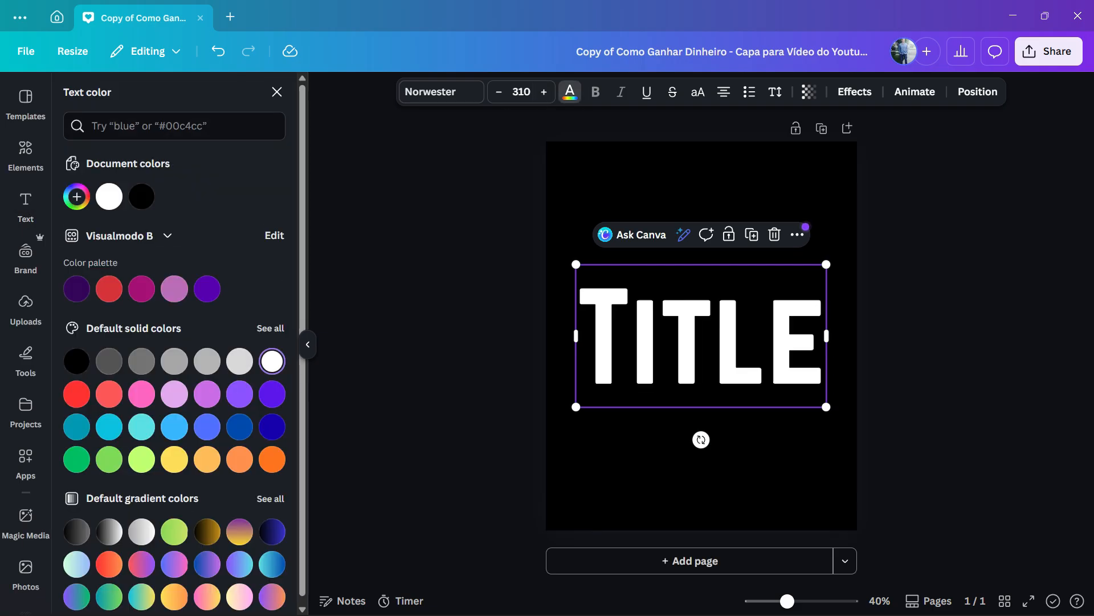
pyautogui.click(684, 470)
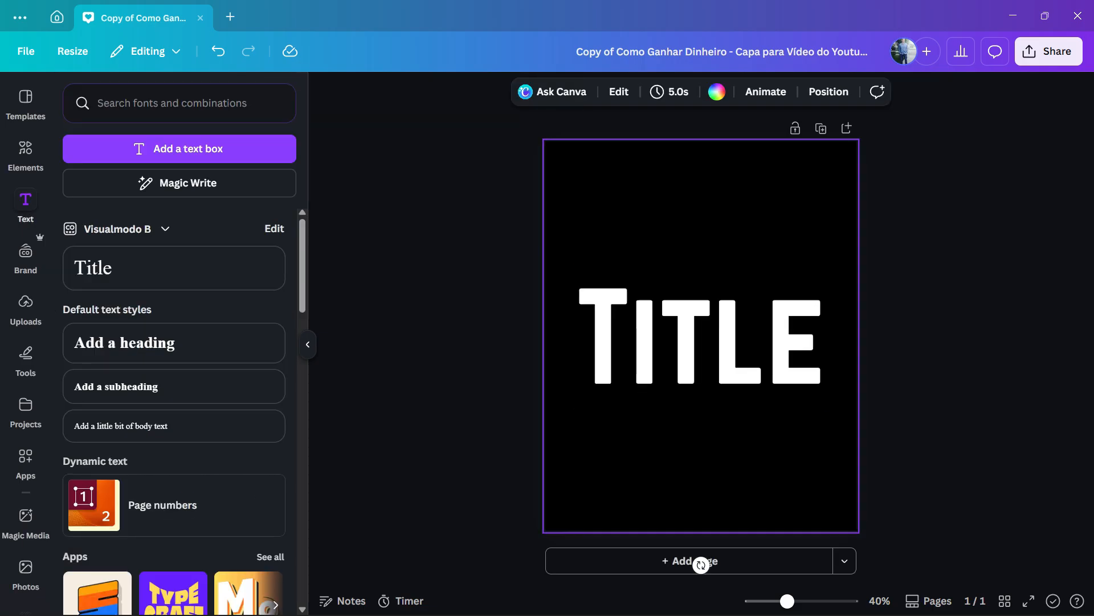
# Download the design as a PNG into the Downloads folder, ending its file name with "fff"
pyautogui.click(1049, 51)
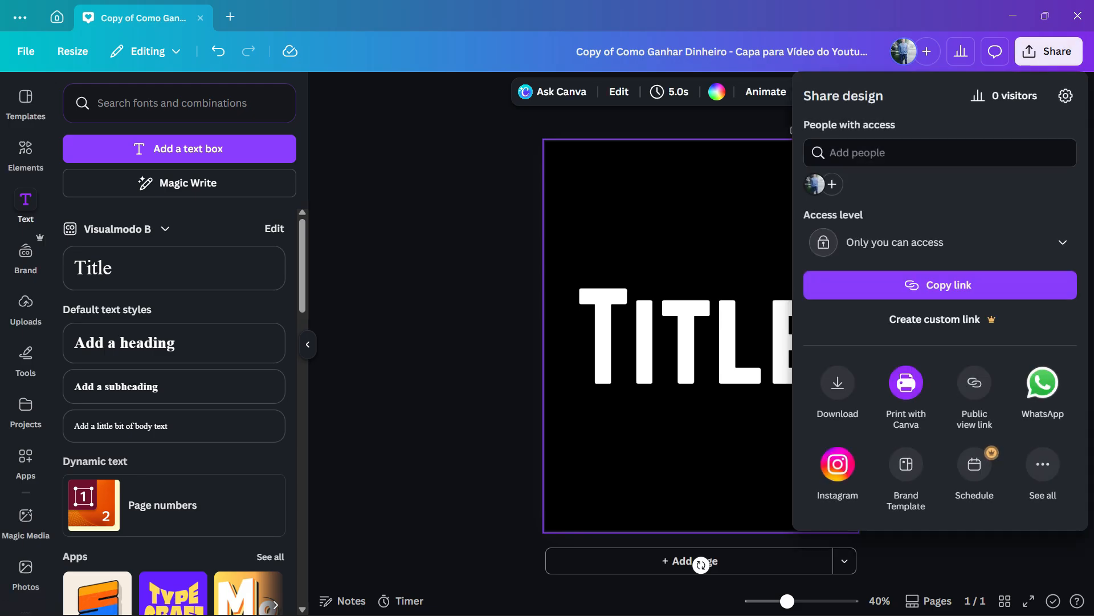
pyautogui.click(837, 382)
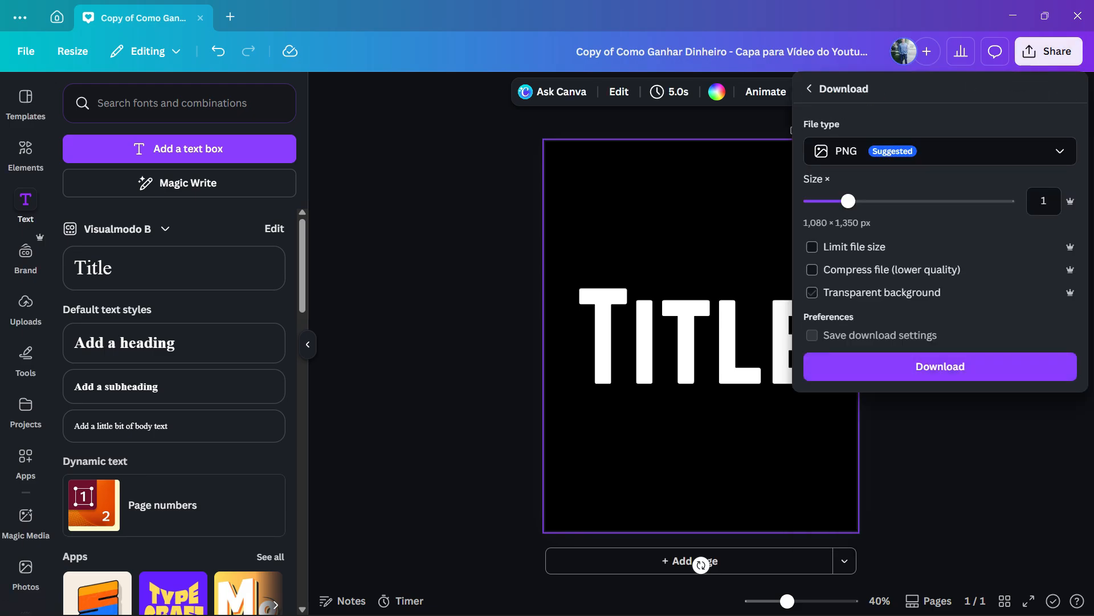
pyautogui.click(872, 151)
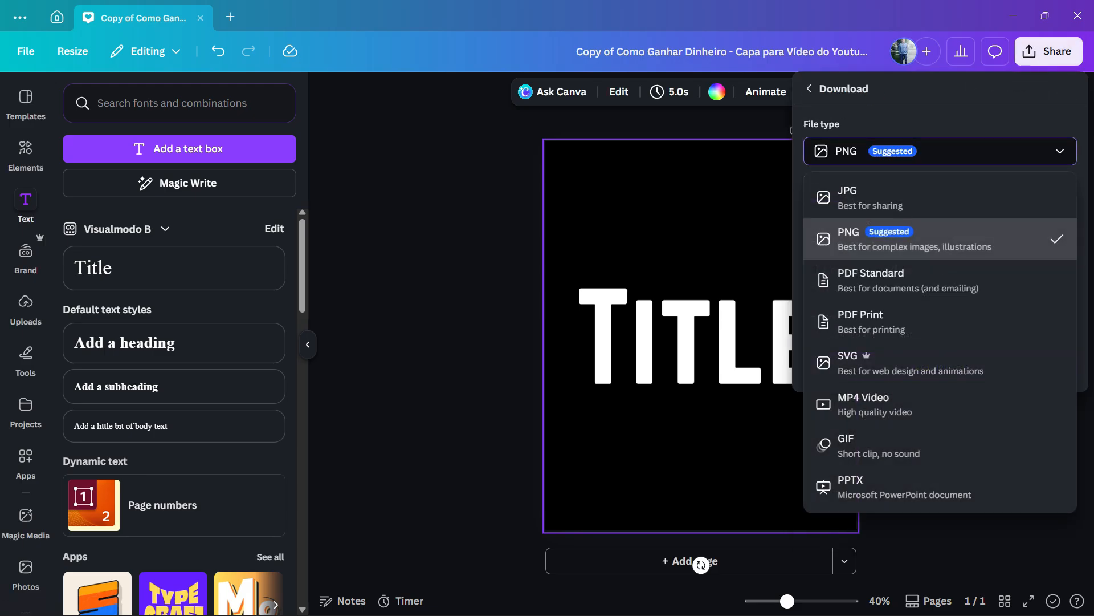
pyautogui.click(915, 239)
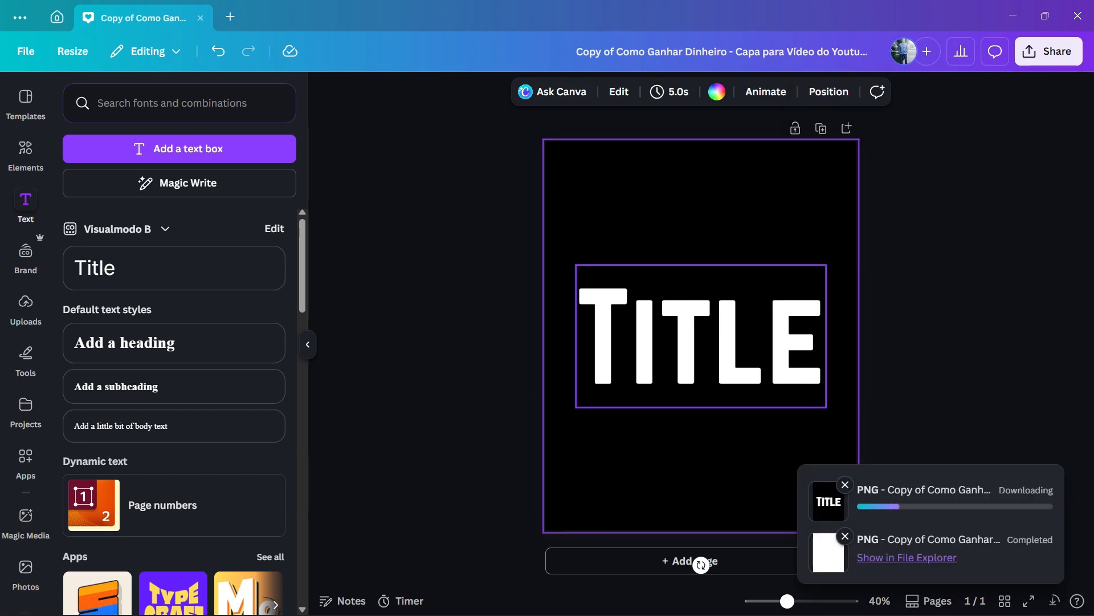
pyautogui.click(434, 285)
pyautogui.write('fff')
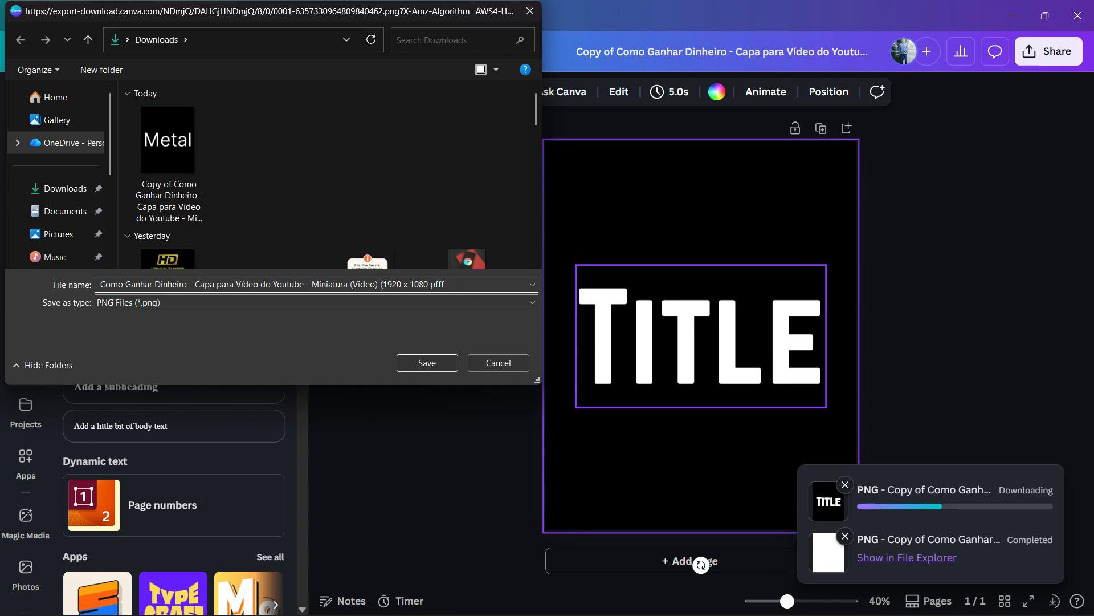
pyautogui.click(428, 363)
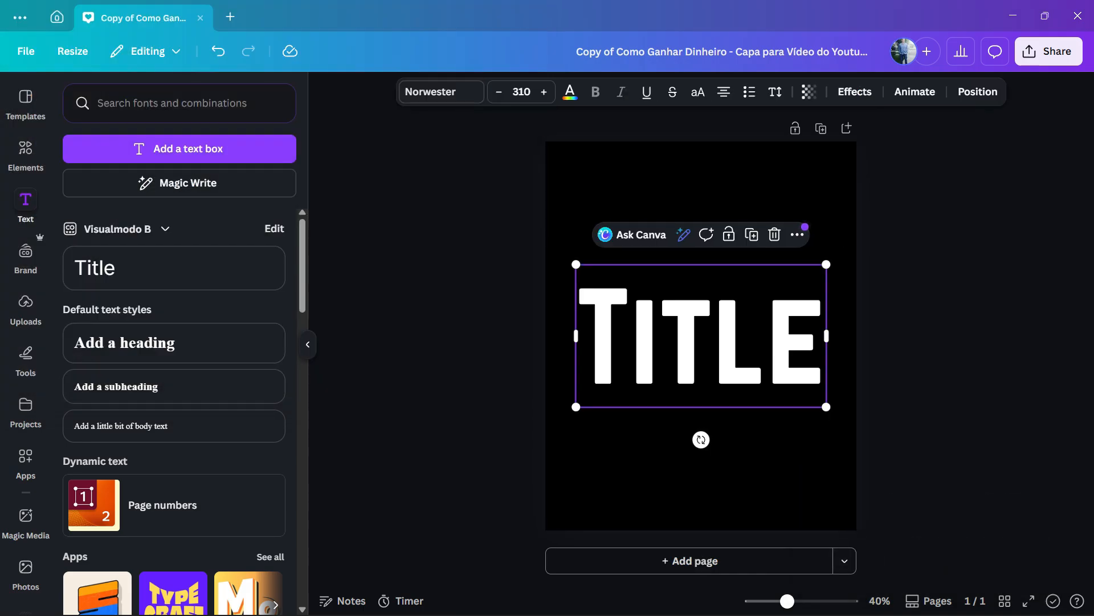
# Replace the title text box with the exported Title PNG, uploading it from the Downloads folder and placing it on the page
pyautogui.press('Delete')
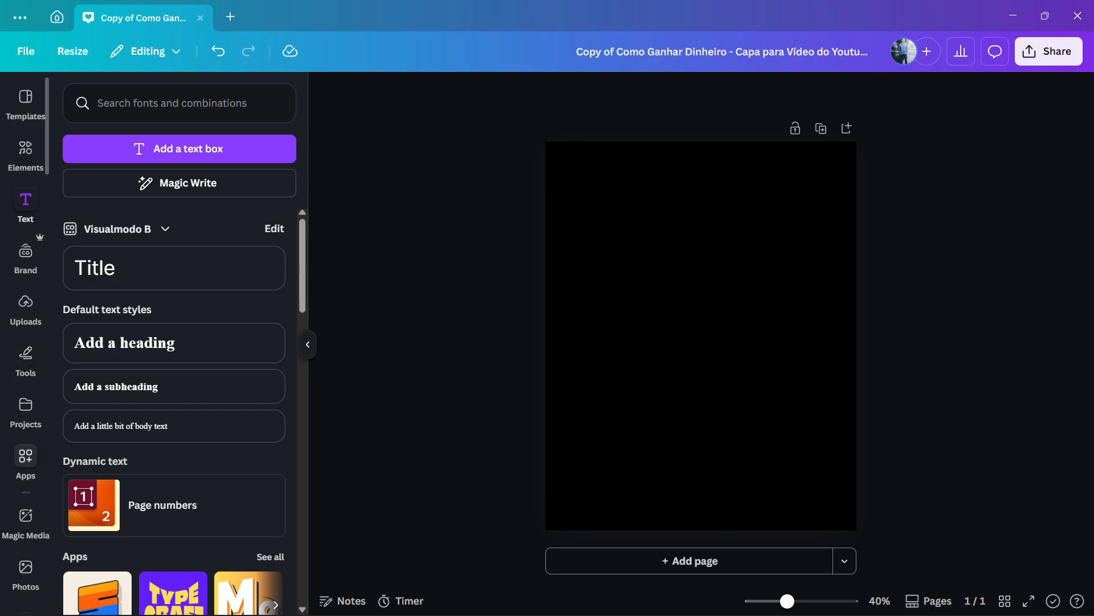
pyautogui.click(26, 308)
pyautogui.click(164, 143)
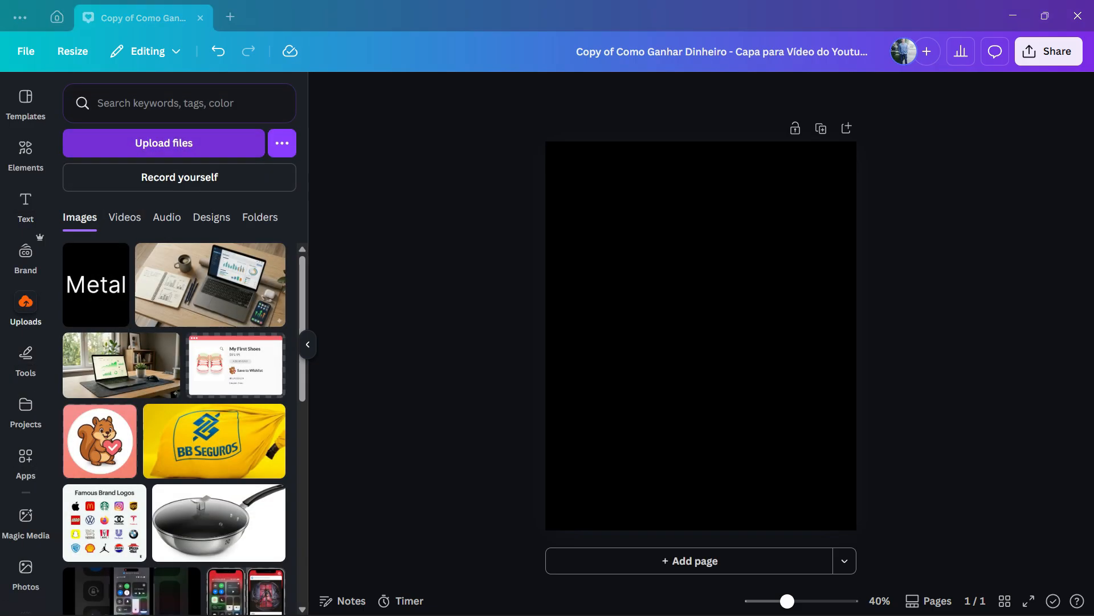
pyautogui.moveTo(168, 140); pyautogui.dragTo(623, 310)
pyautogui.click(498, 363)
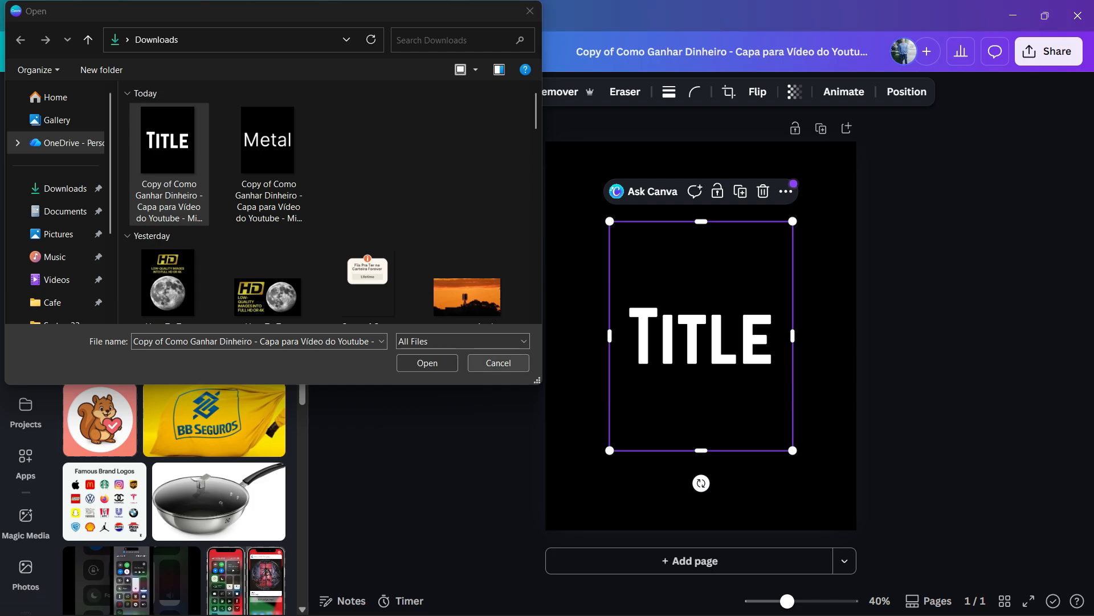
# Enlarge the Title image from opposite corners so that it fills the whole page
pyautogui.moveTo(610, 451); pyautogui.dragTo(546, 531)
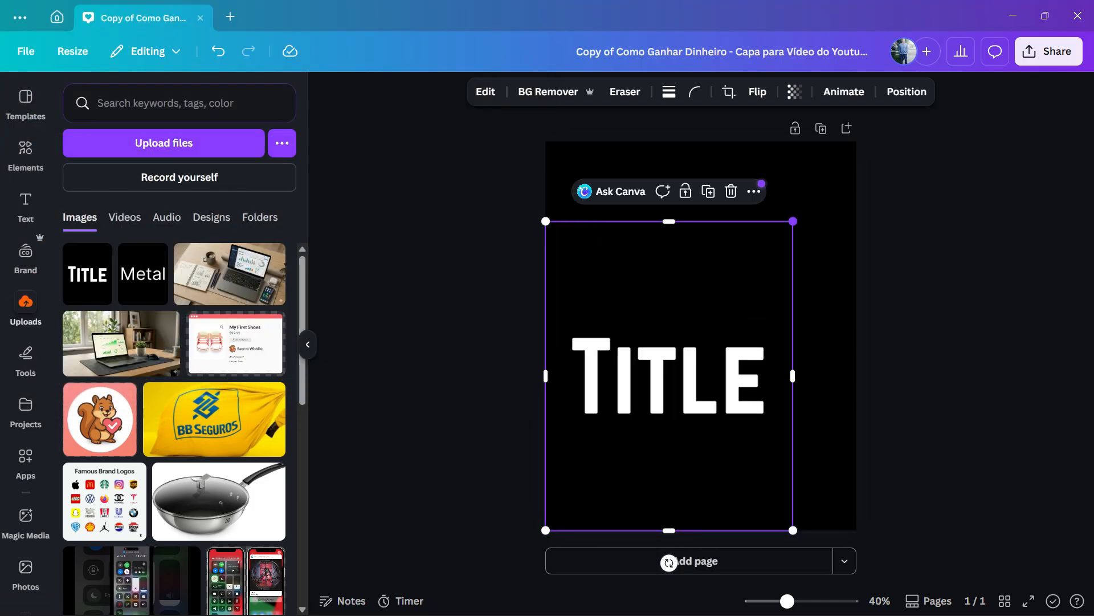
pyautogui.moveTo(793, 220); pyautogui.dragTo(856, 141)
pyautogui.click(922, 188)
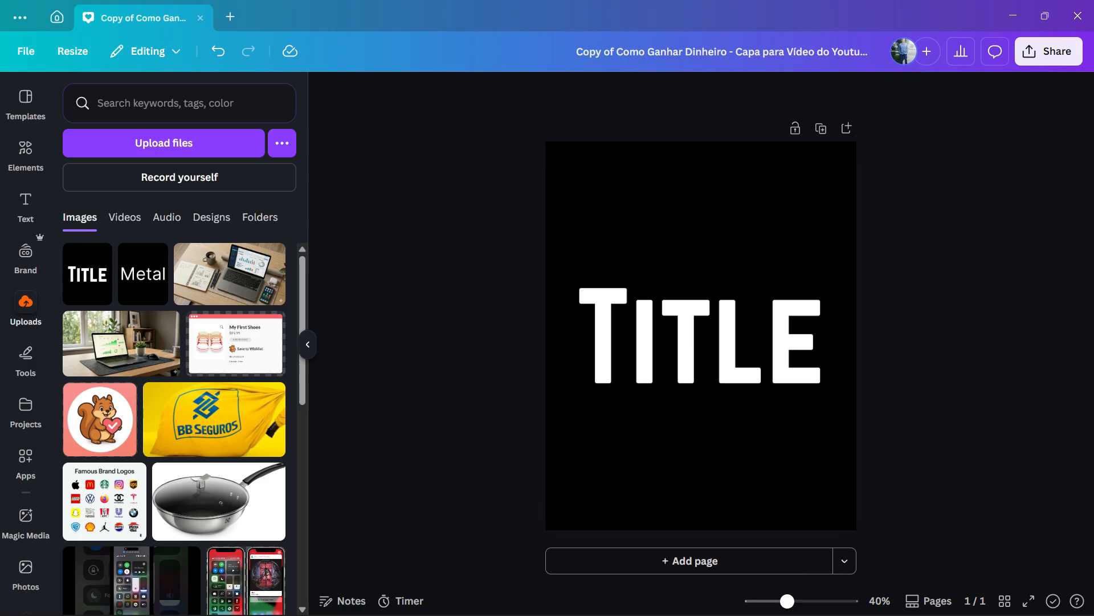
# Apply the Chrome style from the Trendy Style Match group to the Title image and deselect it
pyautogui.click(772, 240)
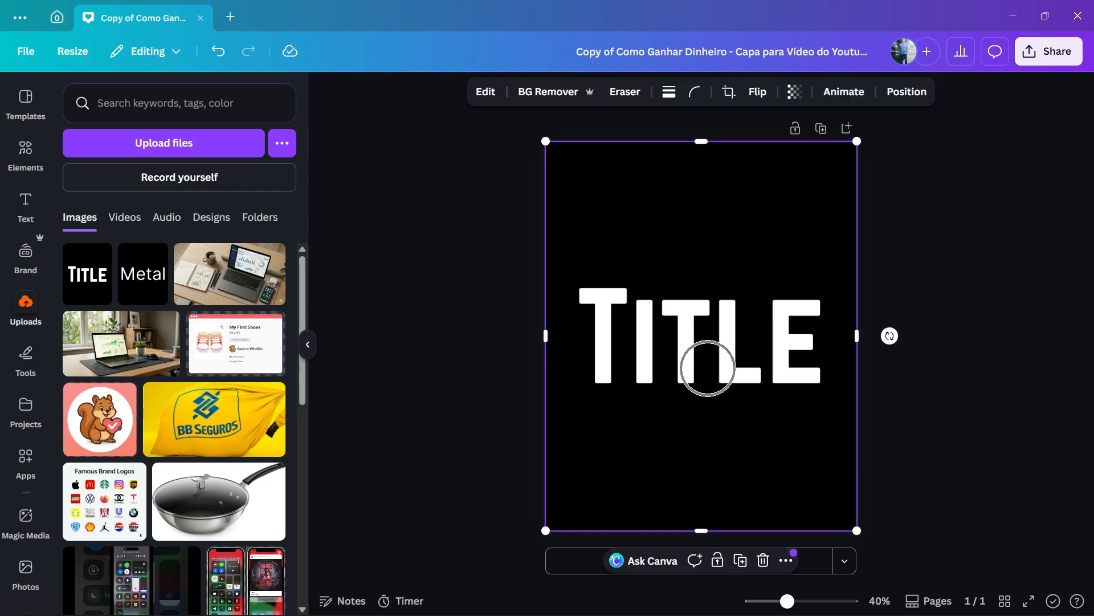
pyautogui.click(486, 91)
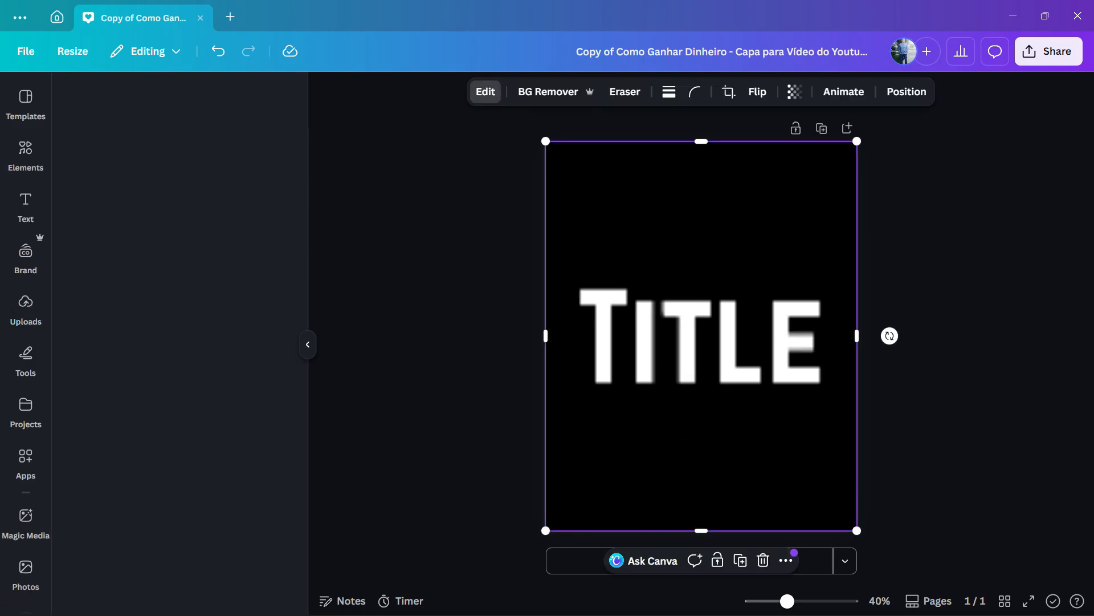
pyautogui.scroll(-2, 171, 285)
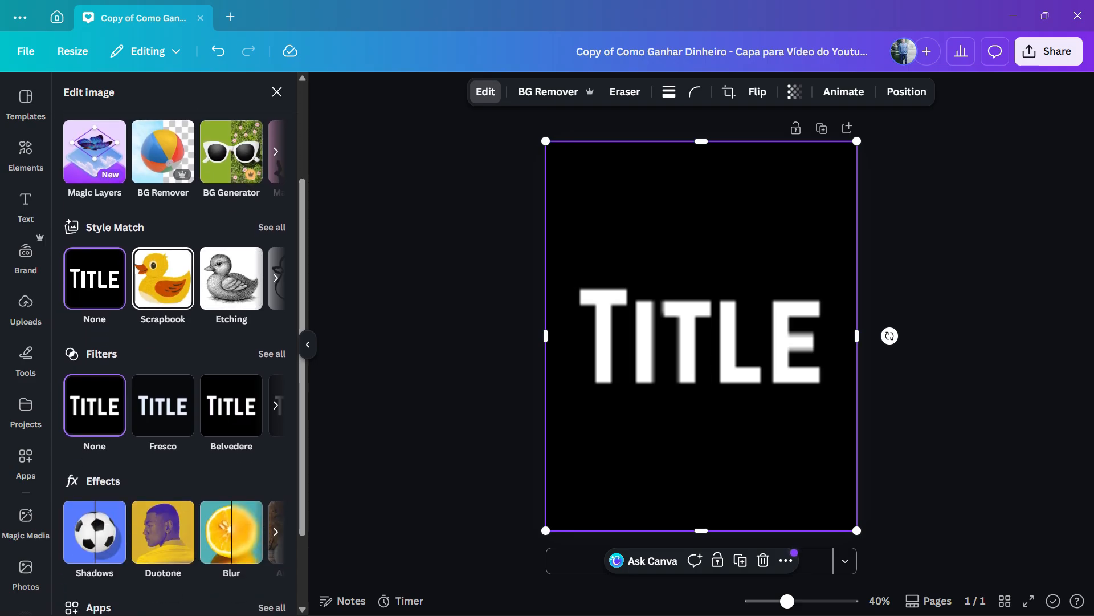
pyautogui.click(272, 228)
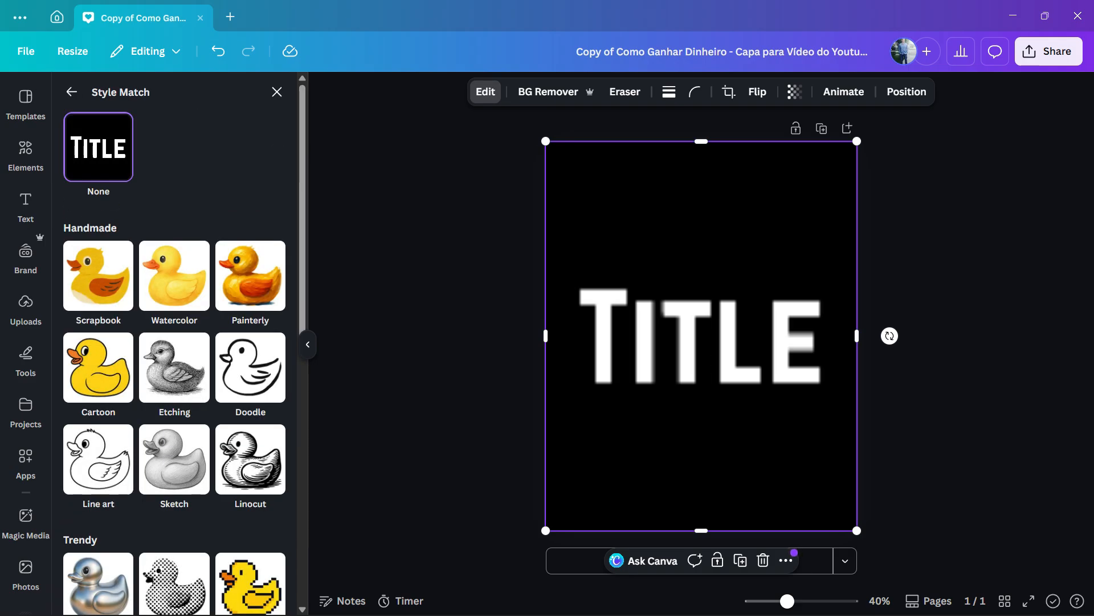
pyautogui.scroll(-3, 176, 282)
pyautogui.scroll(-2, 174, 289)
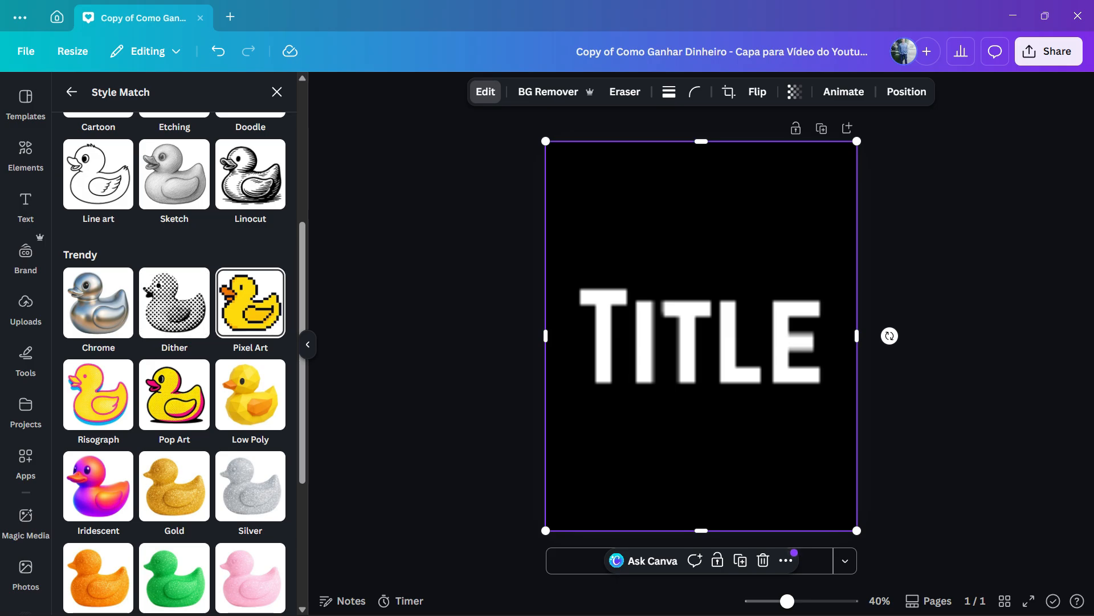
pyautogui.click(98, 302)
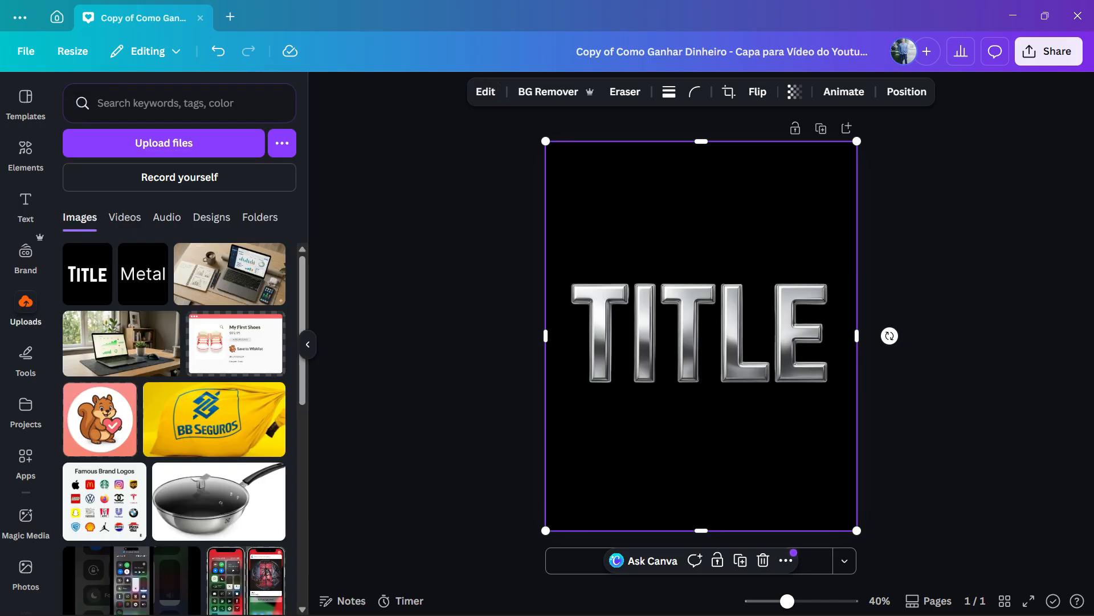
pyautogui.press('Escape')
pyautogui.click(701, 336)
pyautogui.click(964, 337)
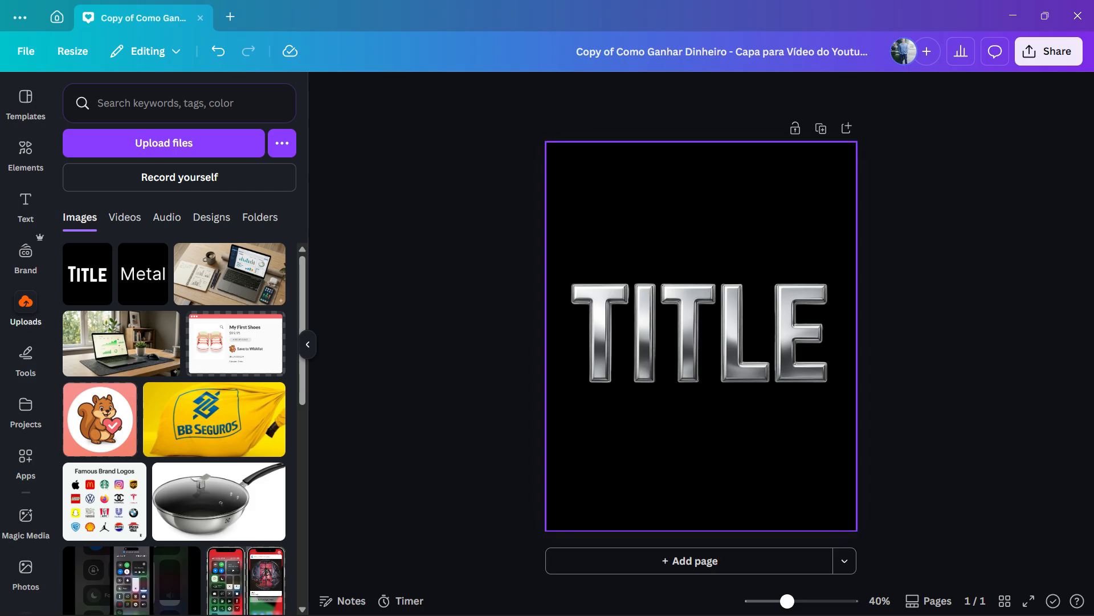
pyautogui.click(701, 336)
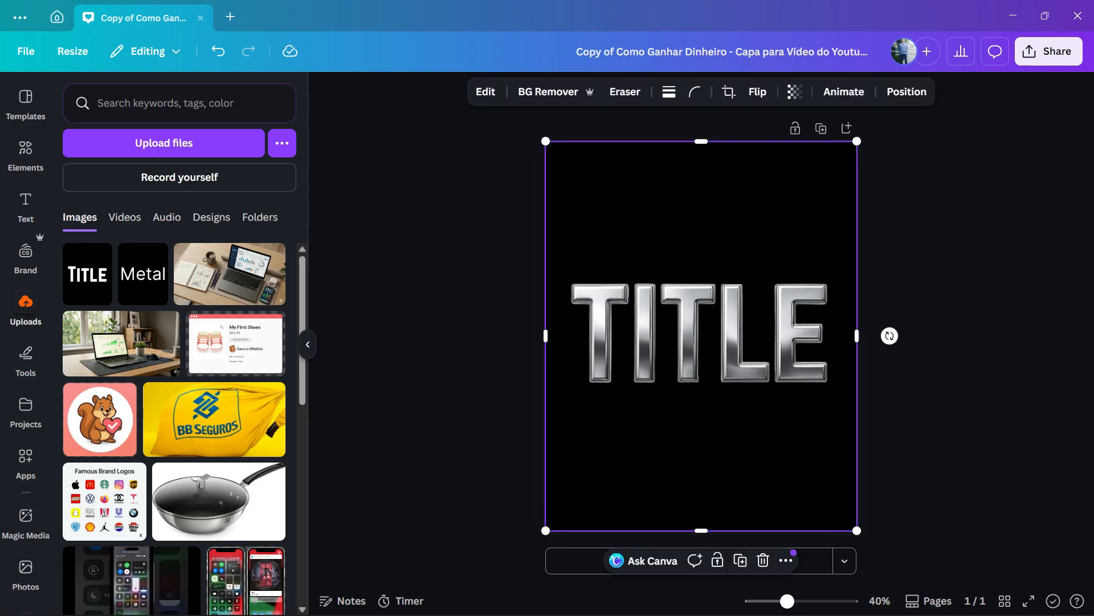
pyautogui.rightClick(673, 256)
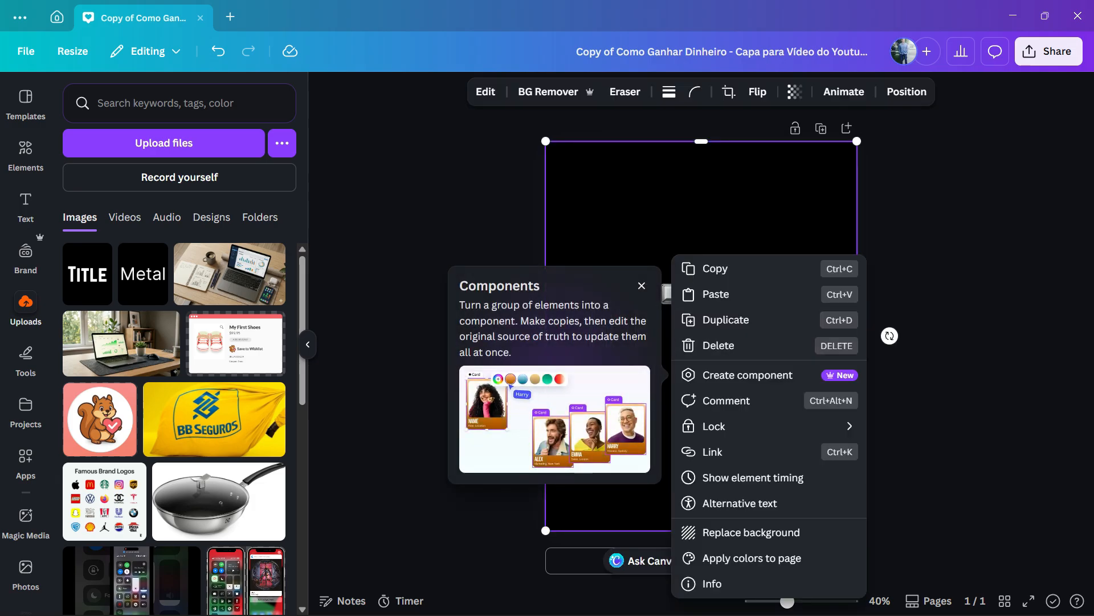
pyautogui.press('Escape')
pyautogui.press('Escape')
# Select the Title image and send Canva's AI assistant the request "change text color to gold netalic"
pyautogui.click(672, 256)
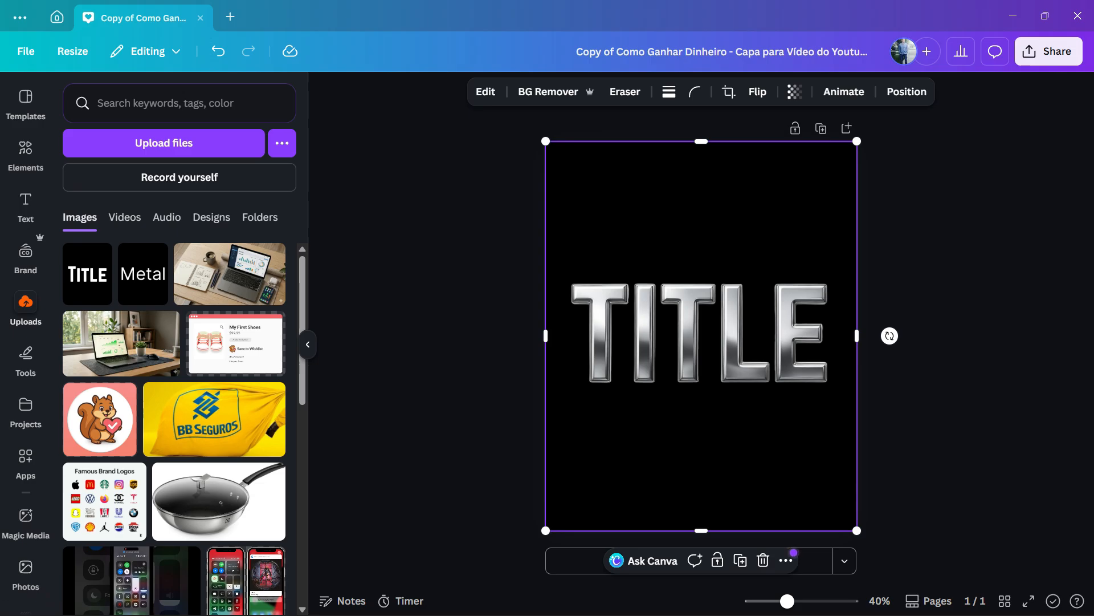
pyautogui.click(647, 560)
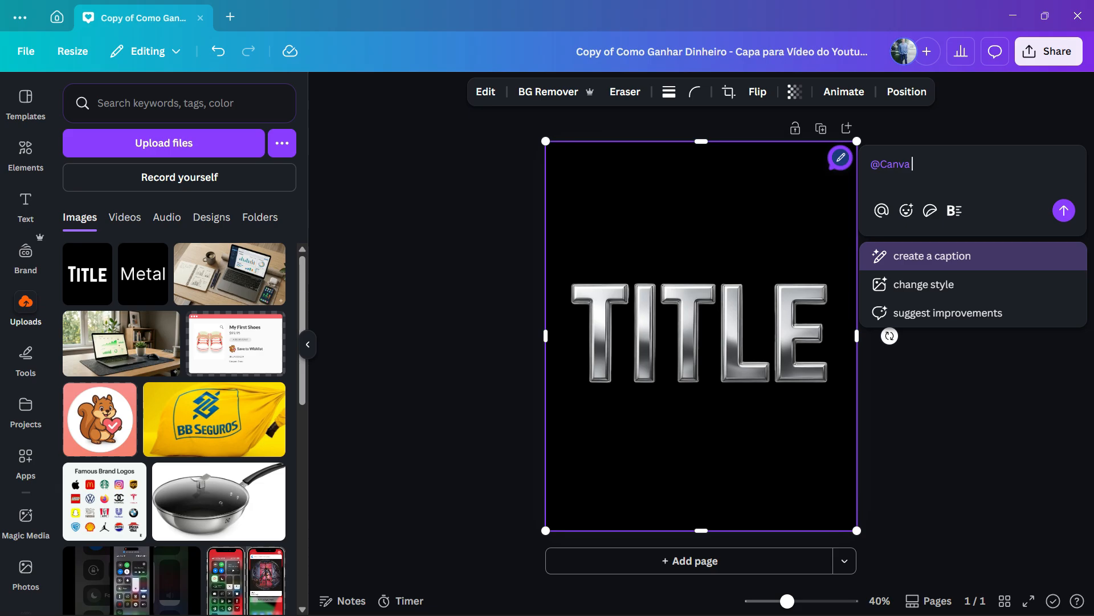
pyautogui.write('chang')
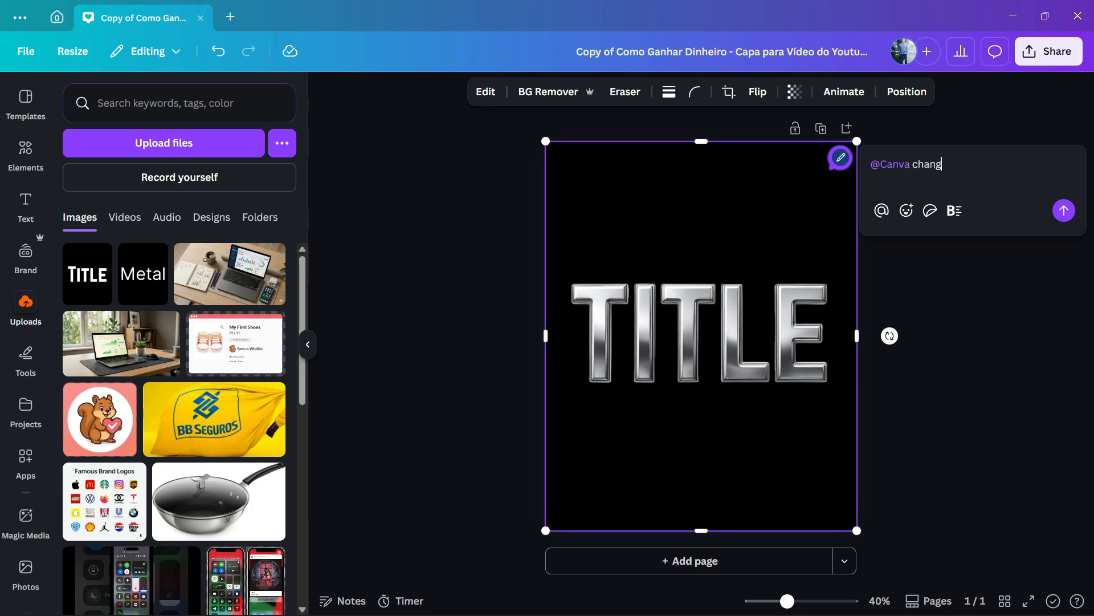
pyautogui.write('e text color to gold')
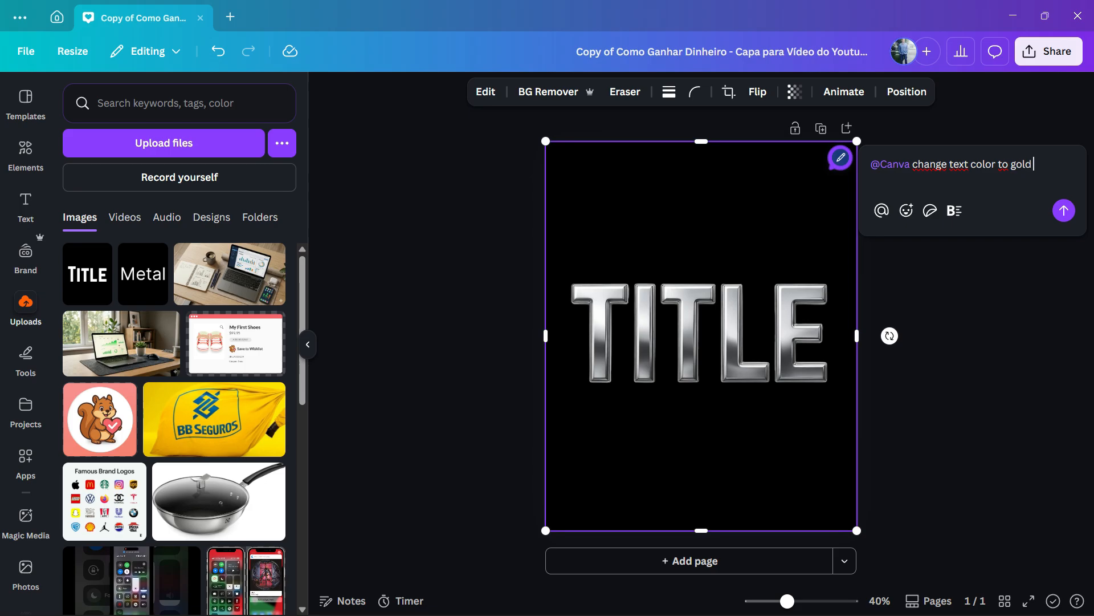
pyautogui.write(' netalic')
pyautogui.hotkey('shift', 'Return')
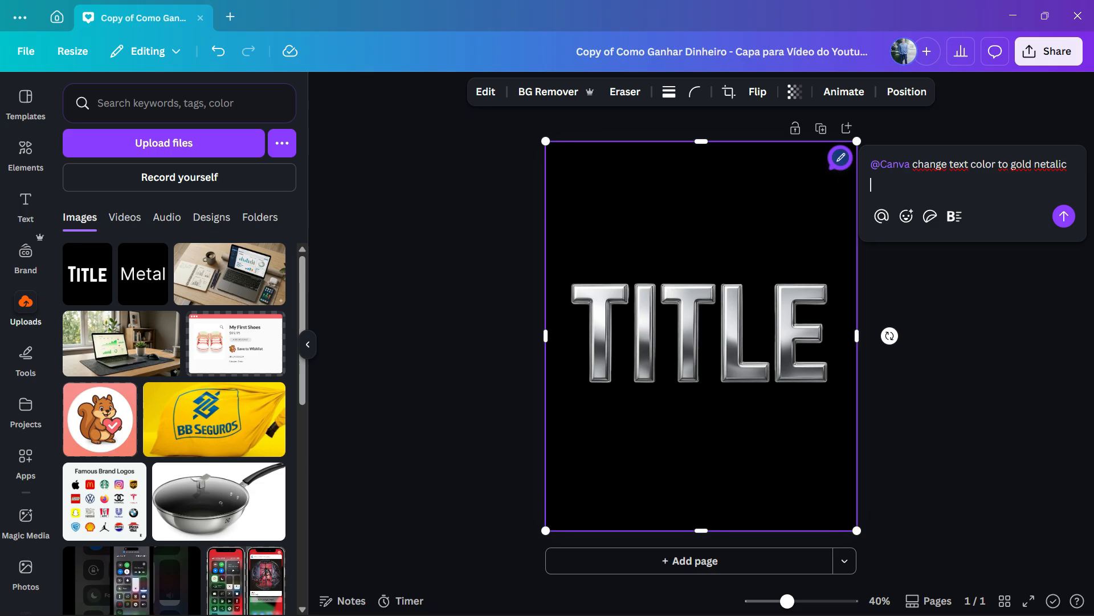
pyautogui.press('Return')
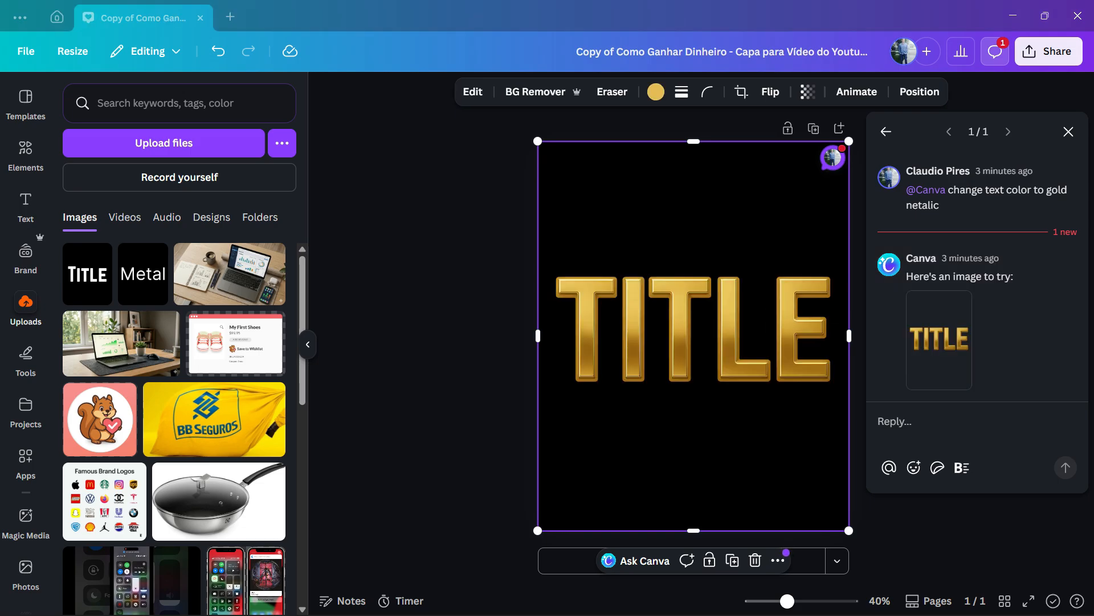
# Try adding the generated gold title image from Canva's reply below the large title, and delete the added copy
pyautogui.click(956, 372)
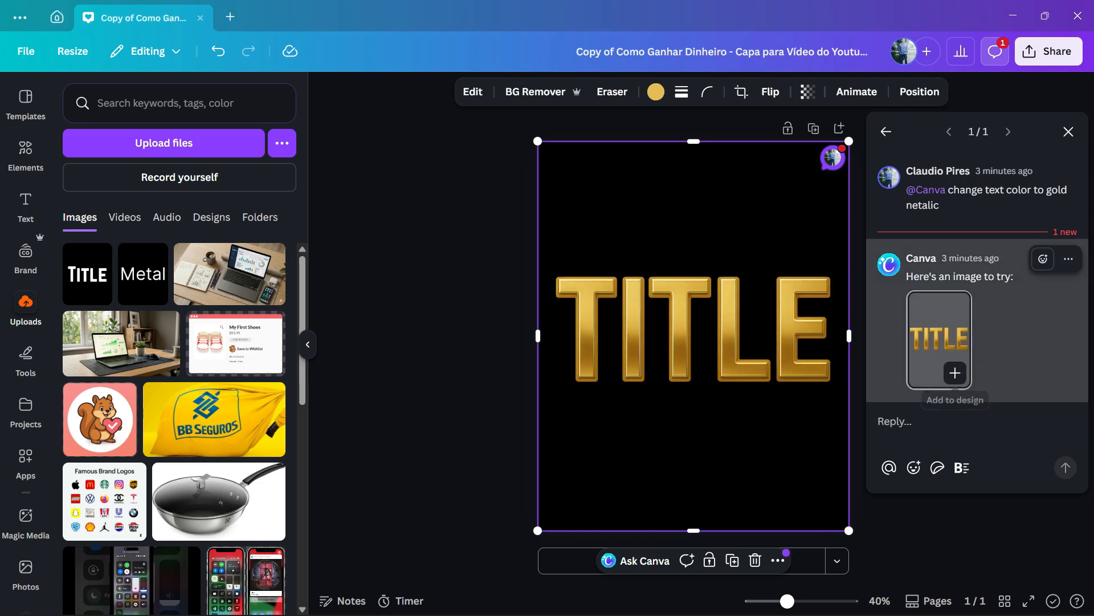
pyautogui.moveTo(701, 338); pyautogui.dragTo(622, 465)
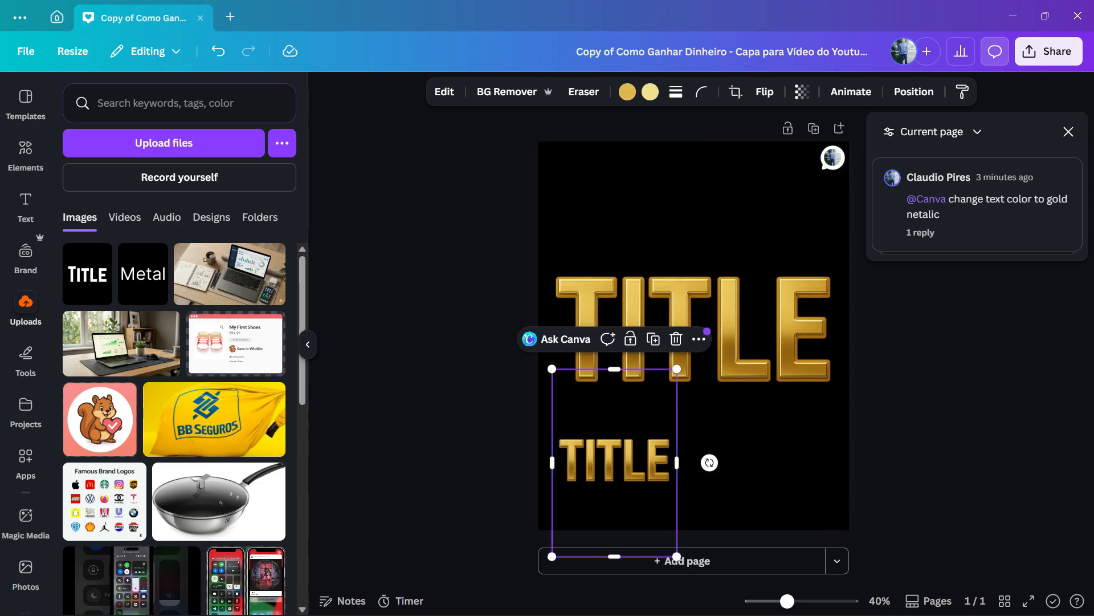
pyautogui.press('Delete')
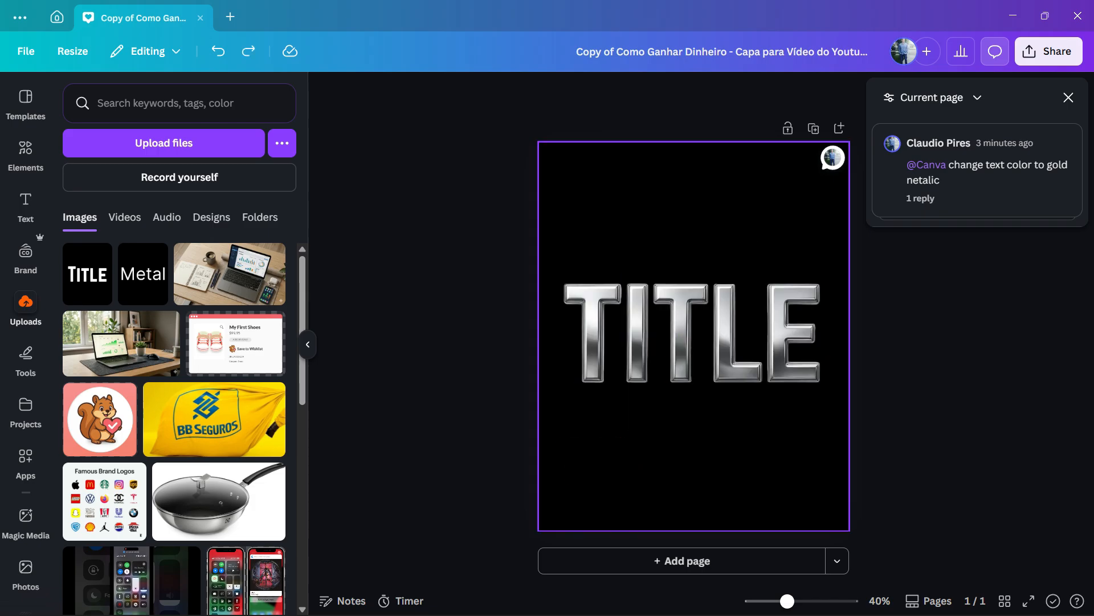
# Reopen the page's comment thread containing Canva's generated gold title image
pyautogui.click(951, 188)
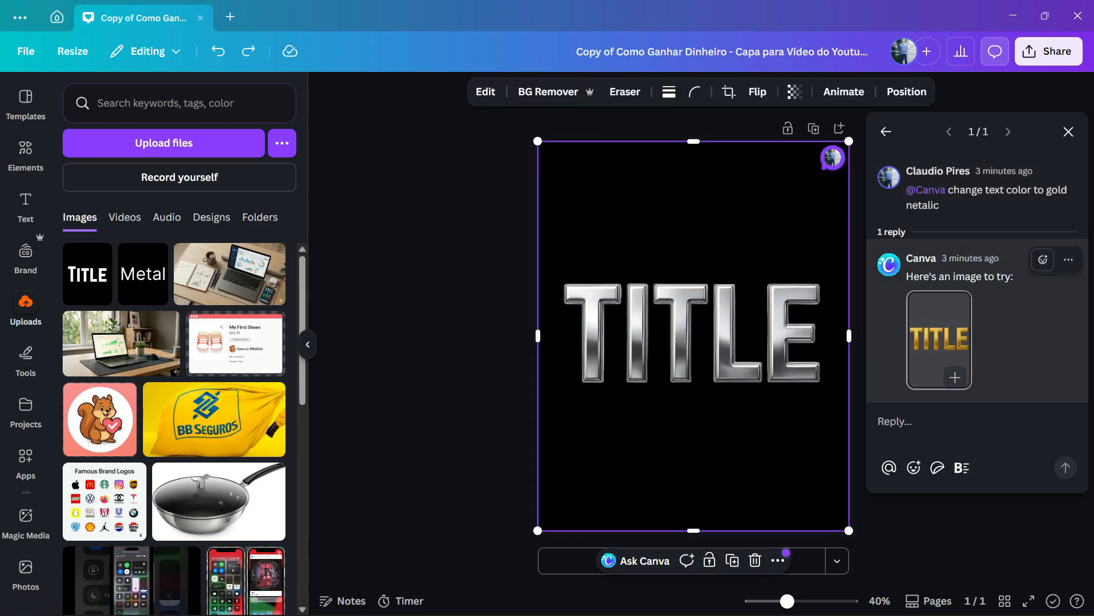